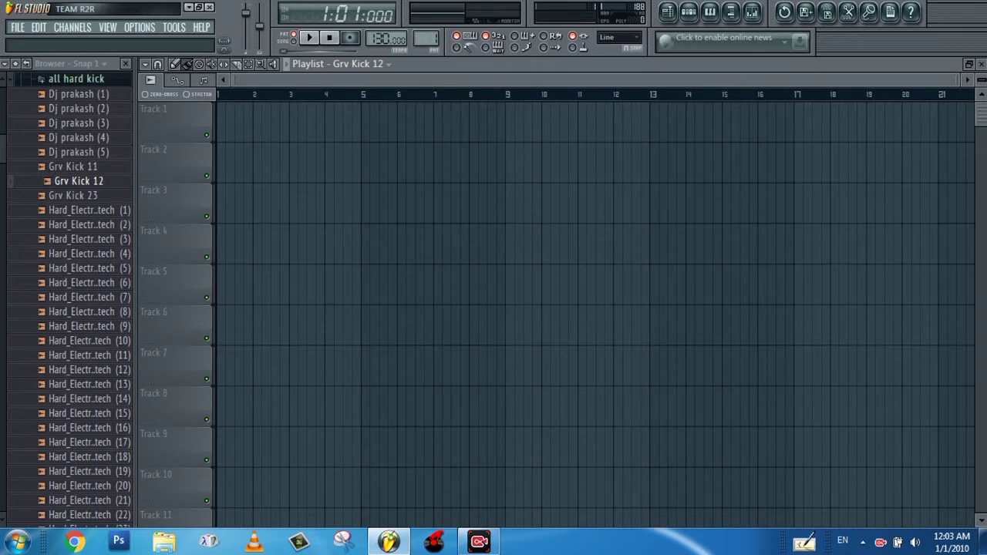
Step: Add a Harmless synthesizer channel to the project and close its plugin window
left_click(73, 27)
left_click(108, 28)
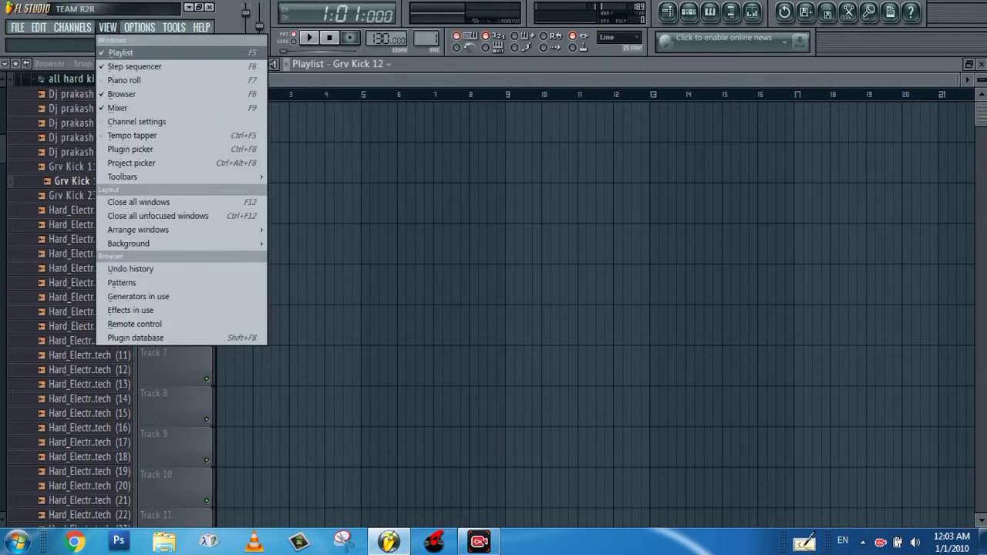
mouse_move(79, 41)
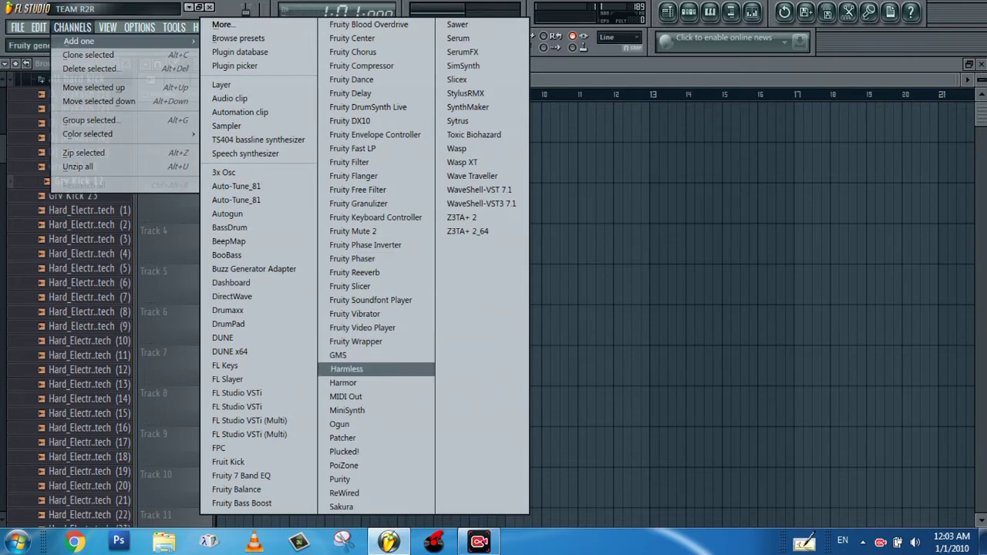
left_click(347, 369)
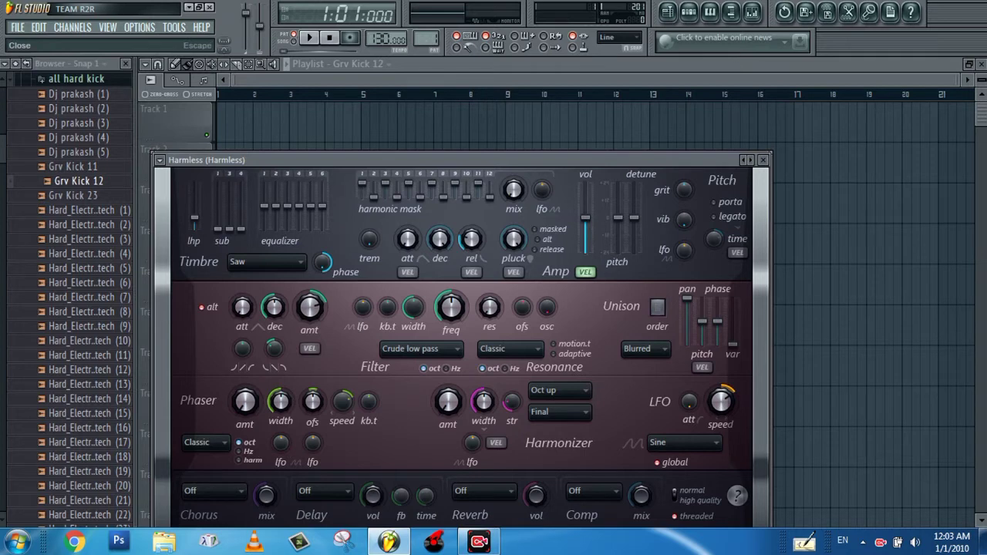
left_click(763, 160)
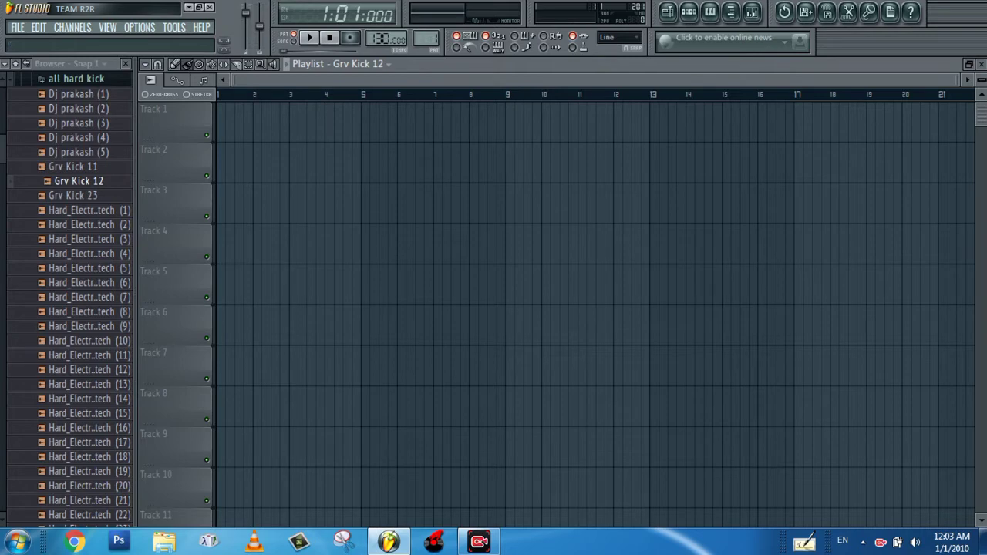
Step: Add a second Harmless channel and move its plugin window up so all its control sections are in view
left_click(73, 28)
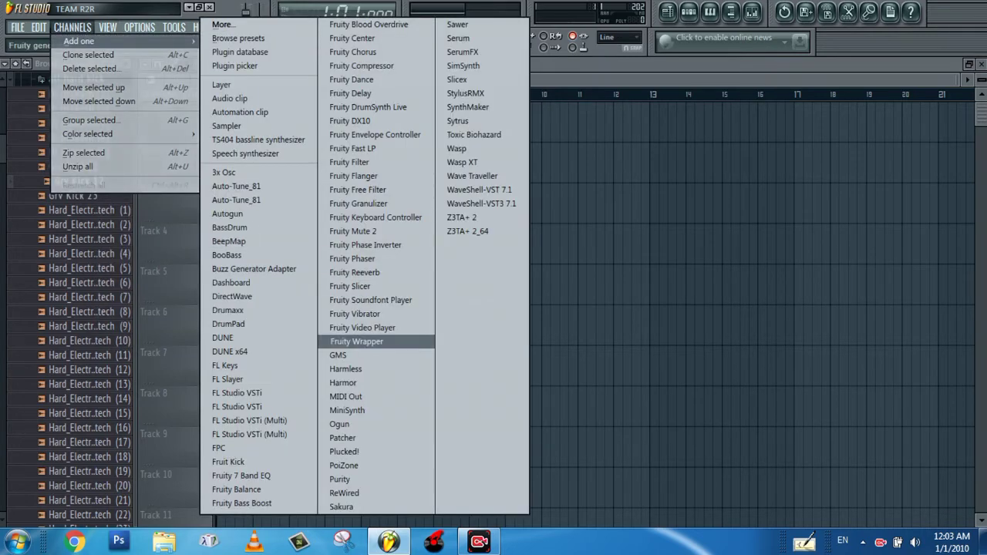
left_click(347, 369)
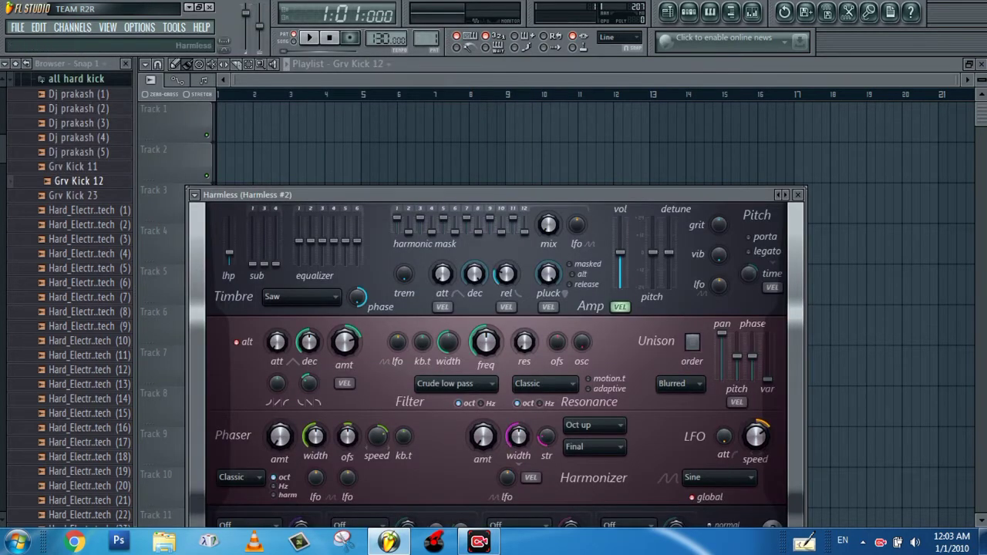
left_click_drag(296, 194, 298, 114)
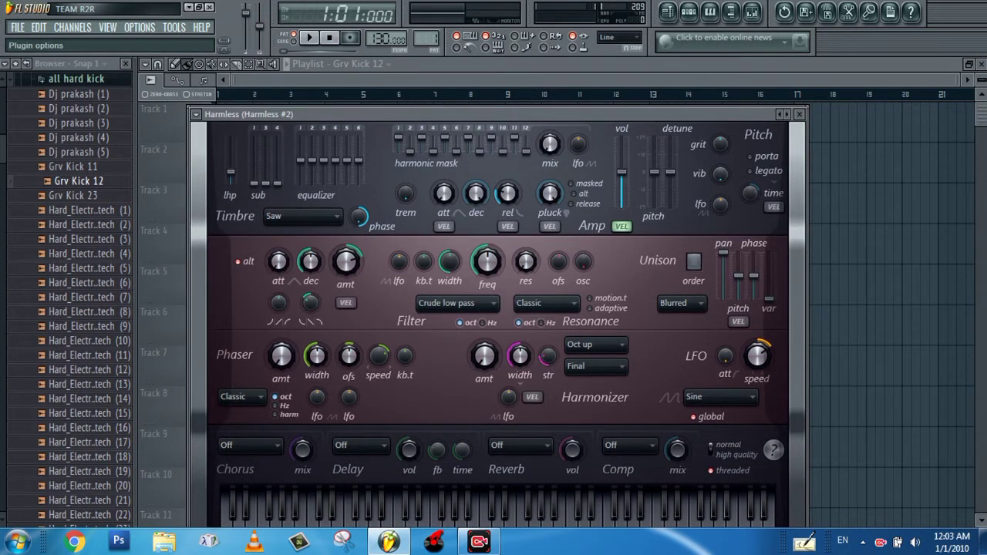
Step: Open the piano roll for Harmless #2, place a C5 note at 1:04 and shorten it to one step
left_click(196, 114)
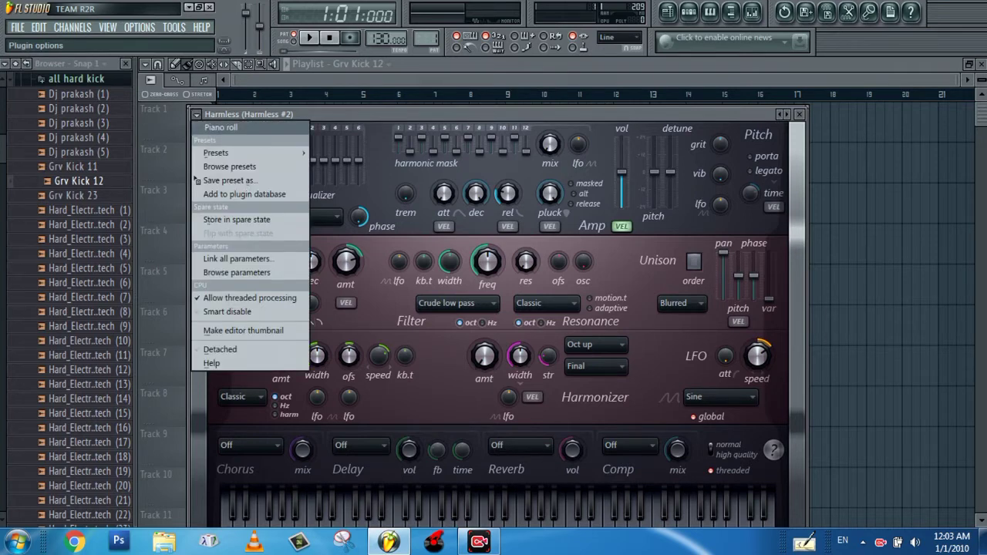
mouse_move(215, 152)
left_click(220, 128)
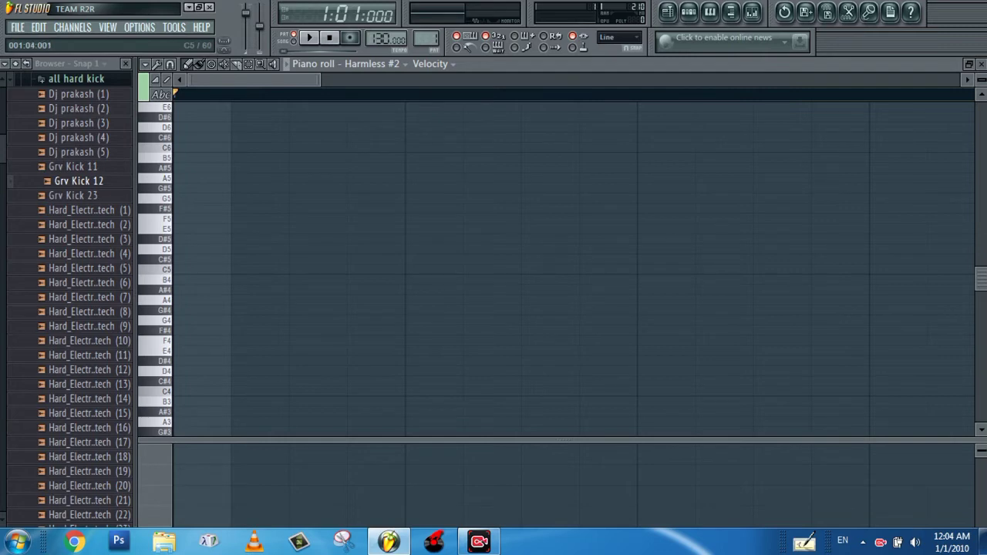
left_click(349, 269)
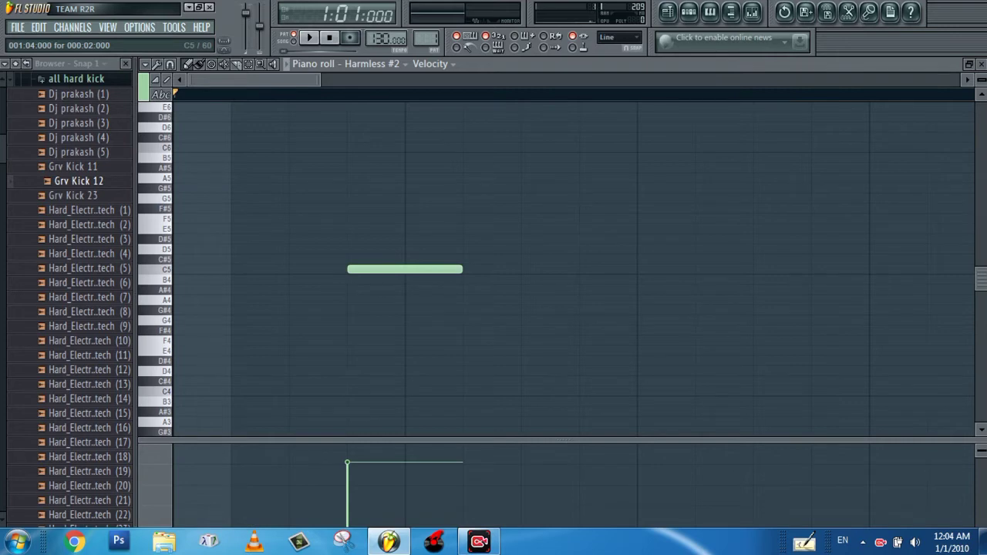
left_click_drag(460, 270, 410, 271)
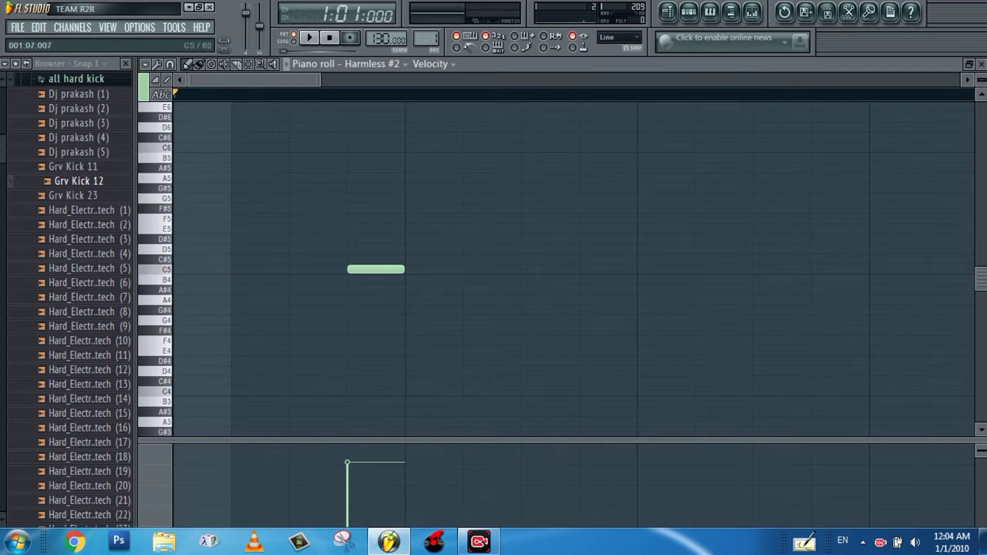
Step: Add one-step C5 notes at 1:07, 1:12 and 1:15, removing the extra C#5 note placed at 1:07
left_click(532, 269)
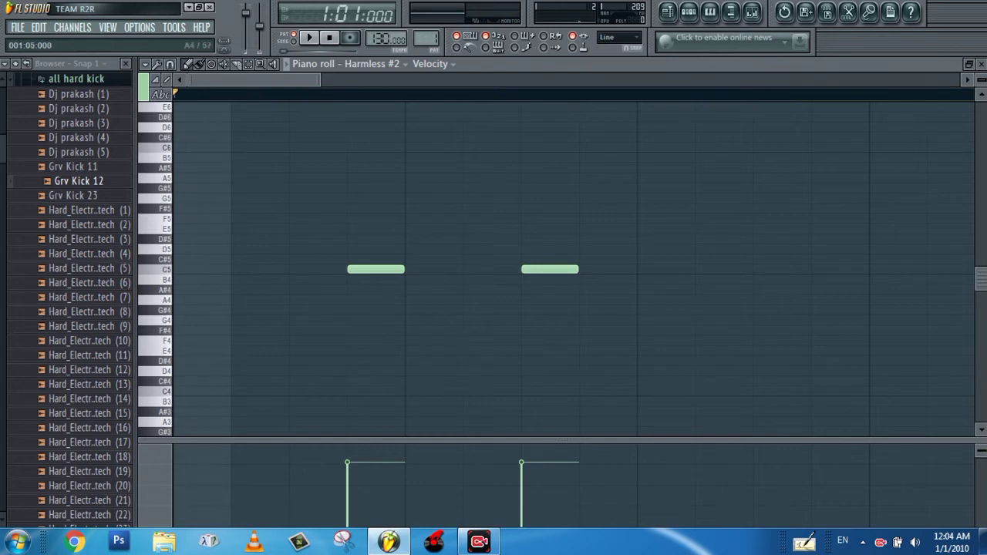
left_click(535, 260)
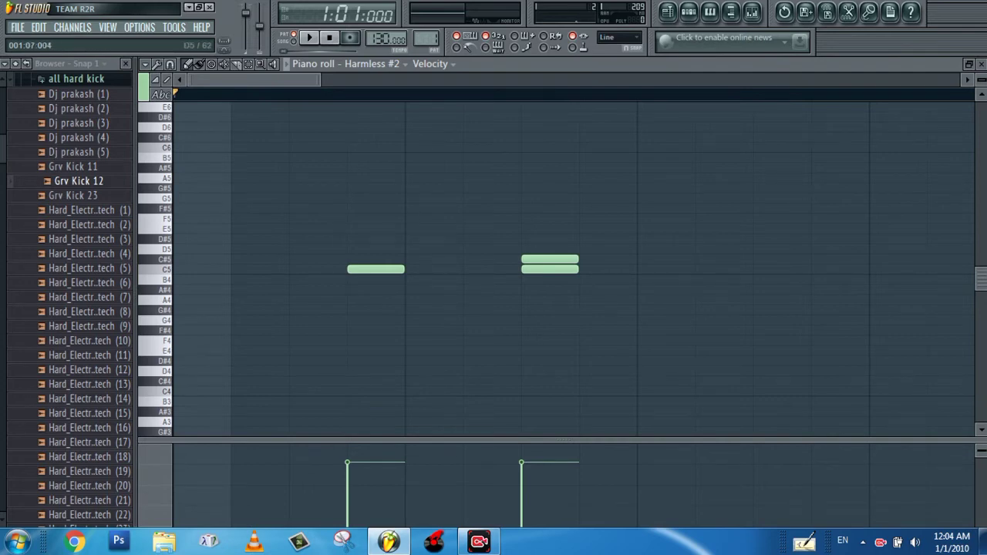
left_click_drag(288, 79, 310, 80)
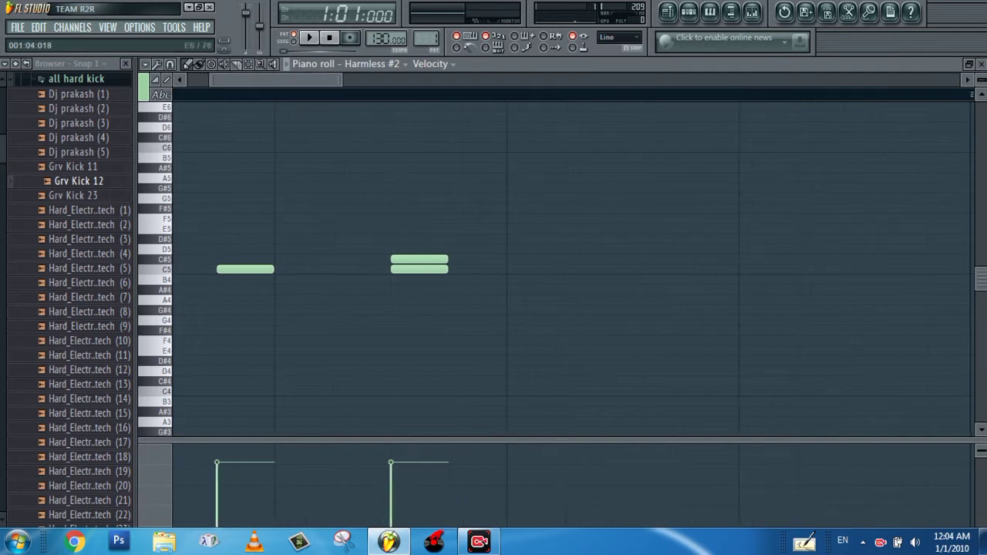
right_click(418, 260)
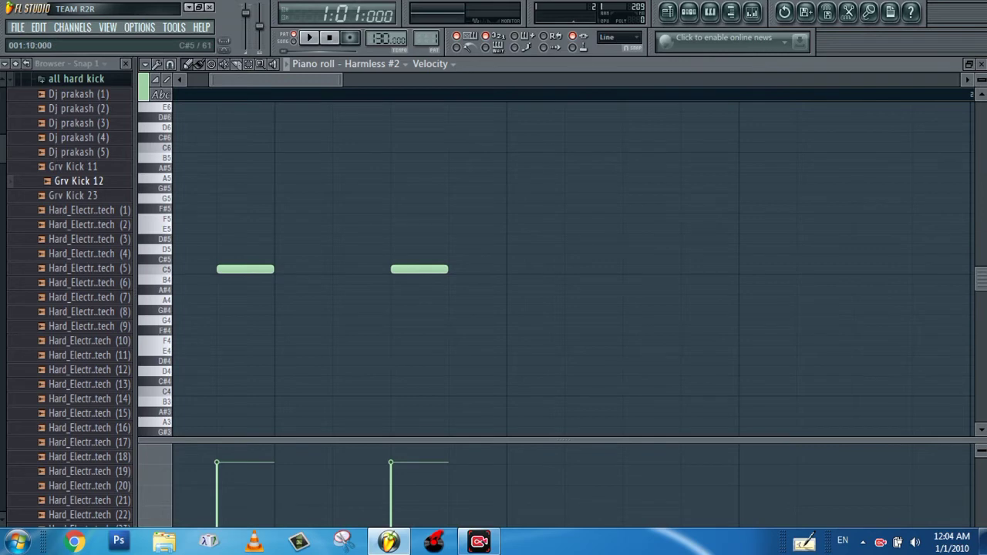
left_click(709, 269)
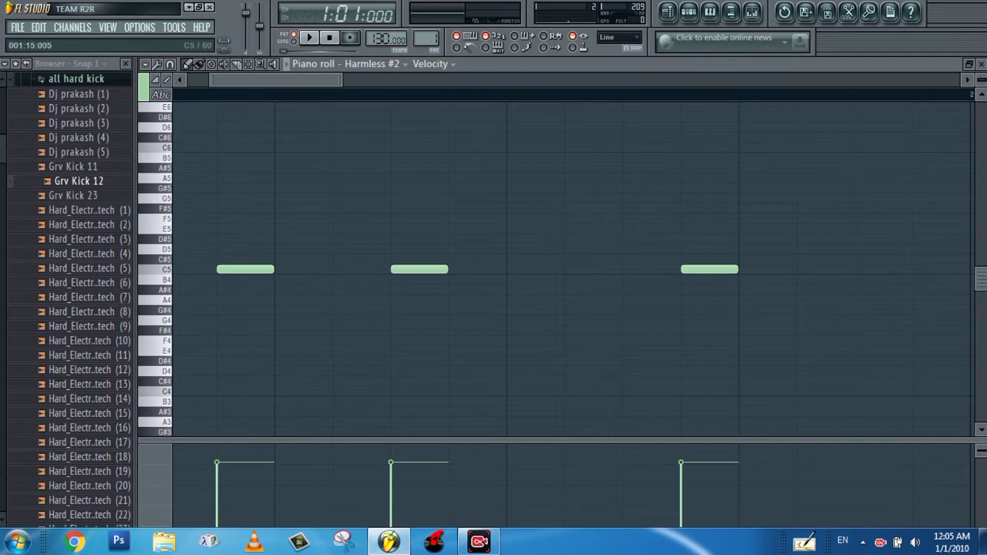
left_click(883, 269)
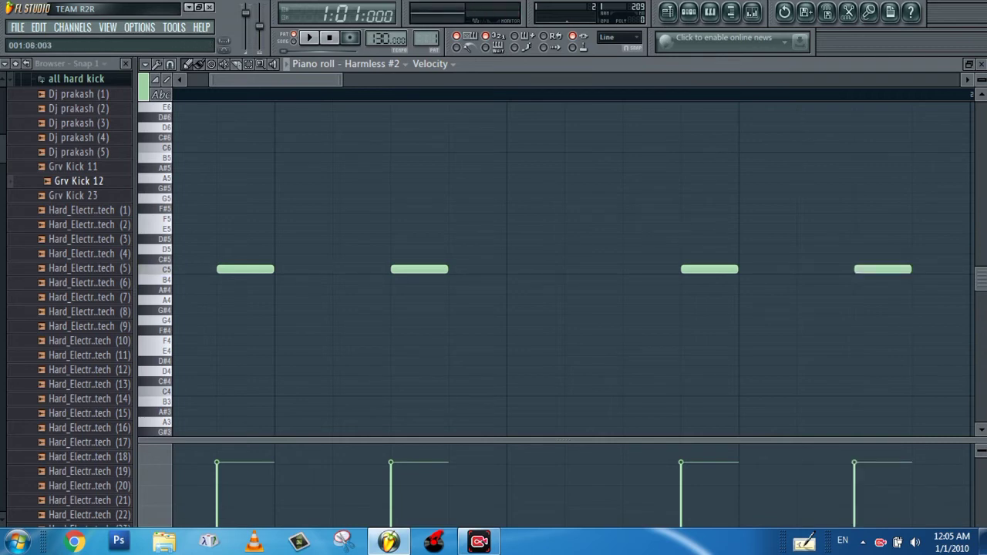
Step: Play the four-note Harmless #2 pattern from 1:04 and stop playback
left_click_drag(341, 80, 407, 80)
left_click(200, 94)
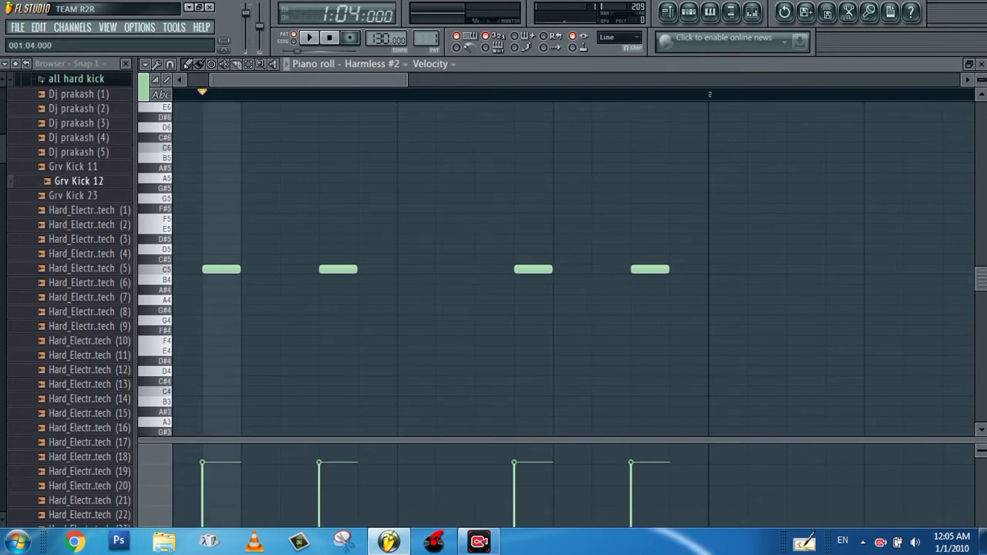
key("space")
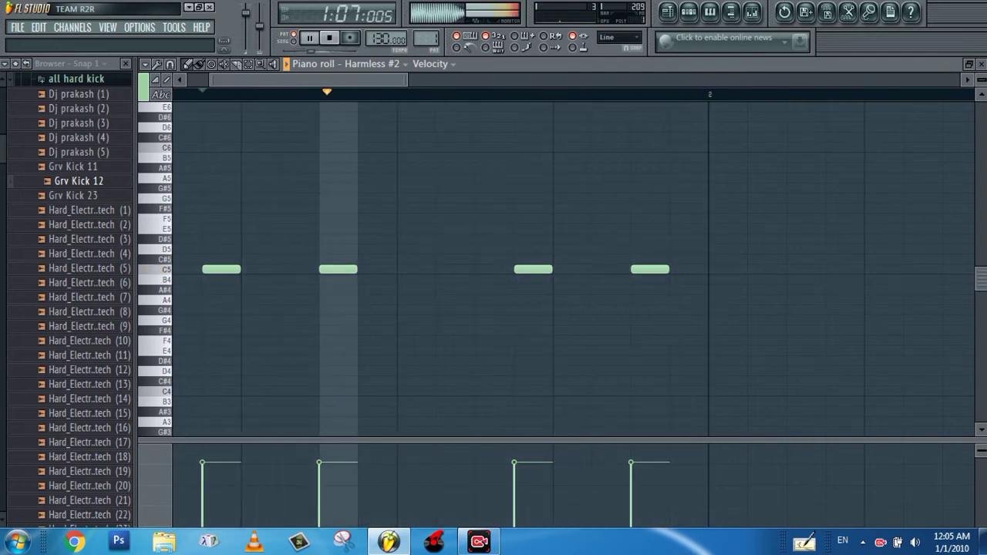
key("space")
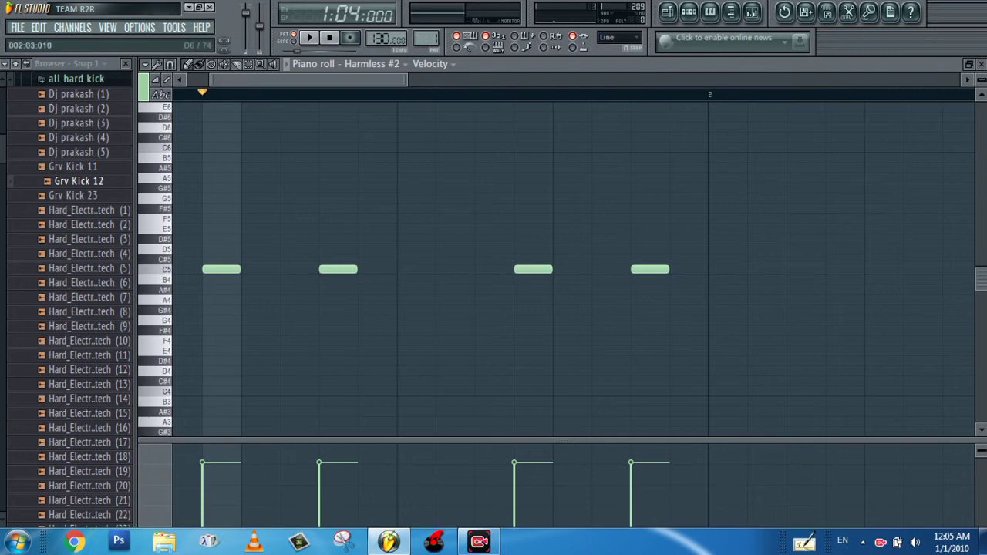
Step: Close the piano roll and fill playlist Track 1 with Pattern 1 clips from bar 4 through bar 16
left_click(980, 64)
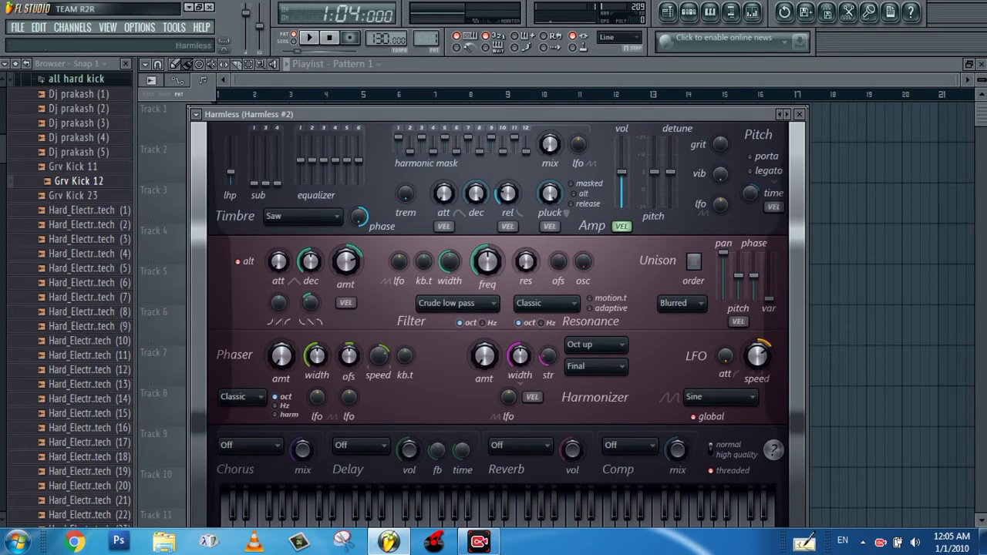
left_click_drag(393, 114, 401, 278)
left_click_drag(327, 108, 794, 108)
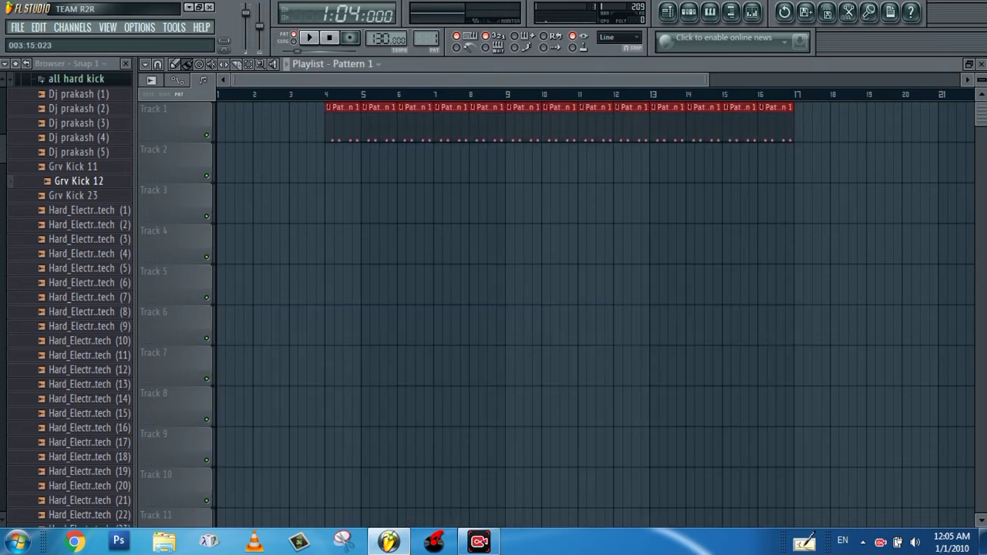
Step: Play the Track 1 arrangement in song mode from 3:13 and stop playback
left_click(321, 94)
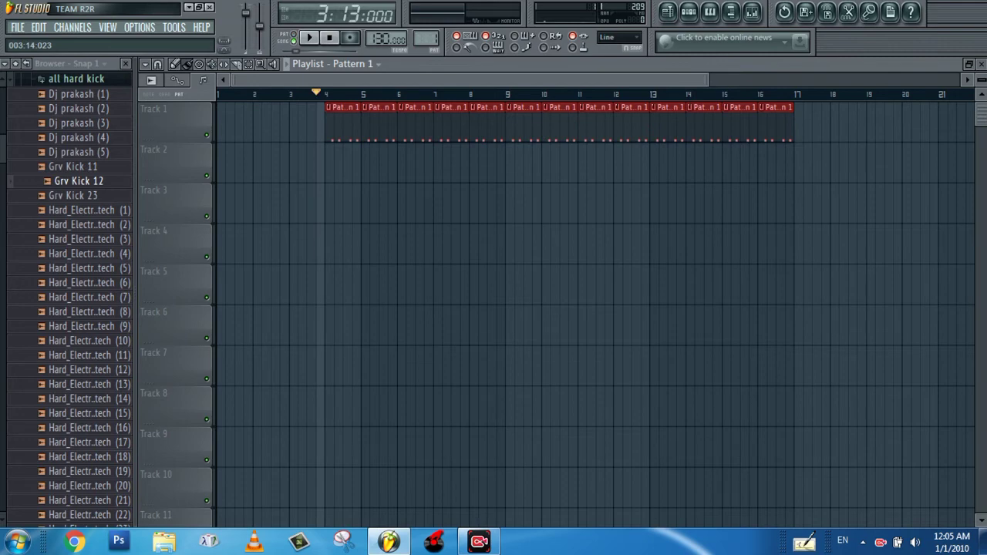
key("space")
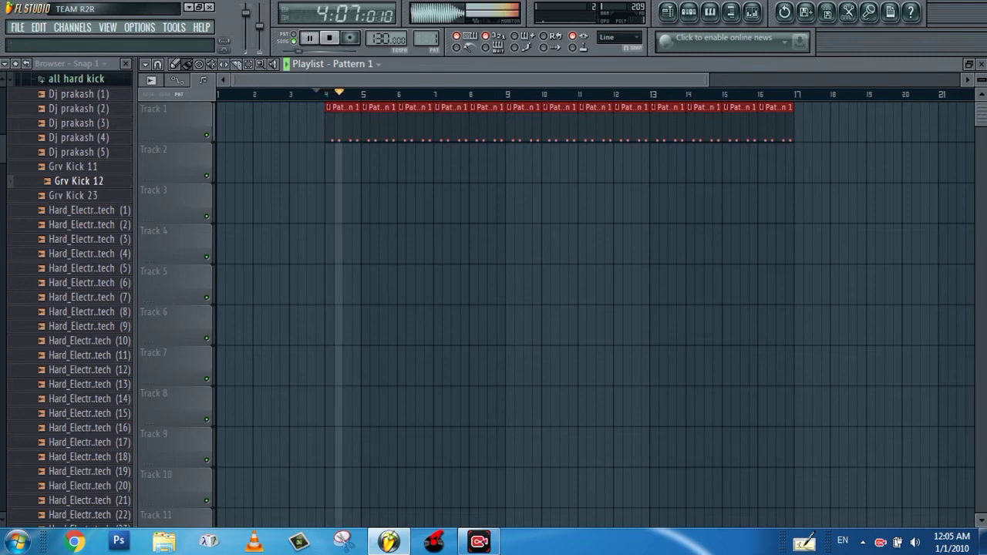
key("space")
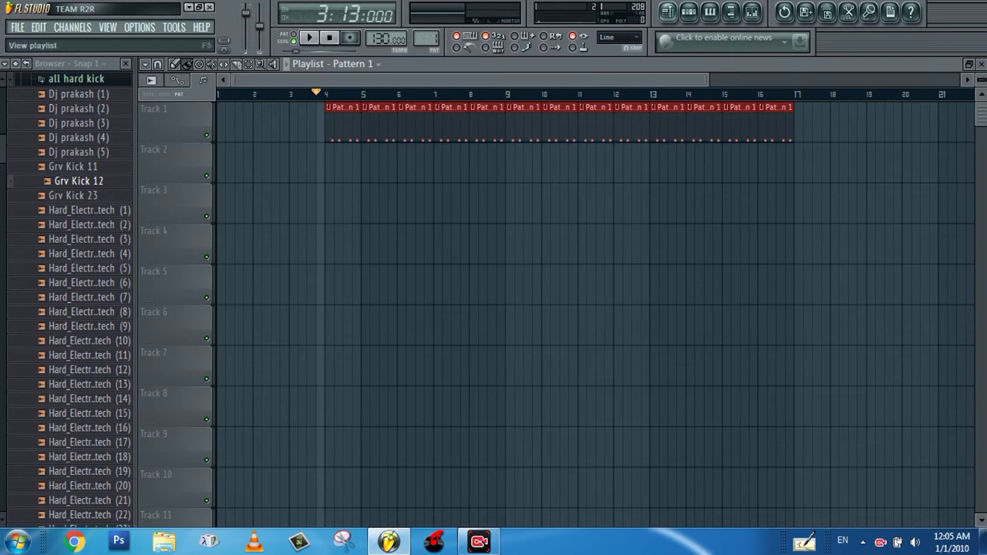
Step: Hide the playlist, bring the mixer to the front and close it
left_click(668, 13)
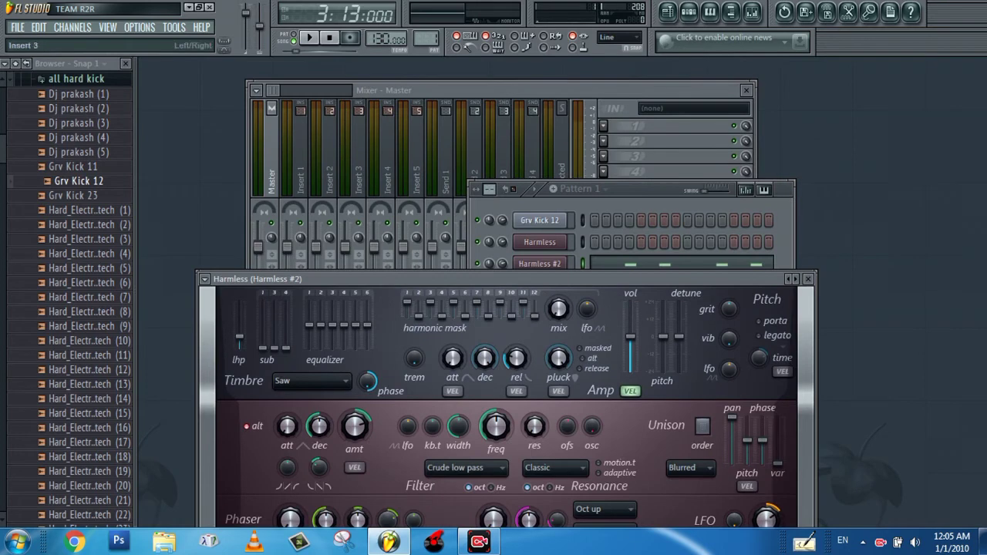
left_click(417, 91)
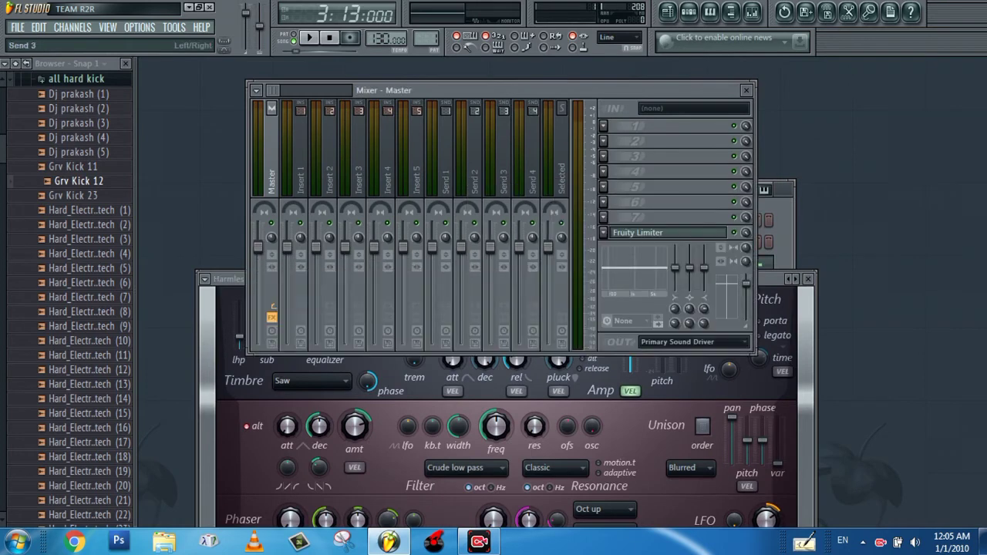
left_click(746, 90)
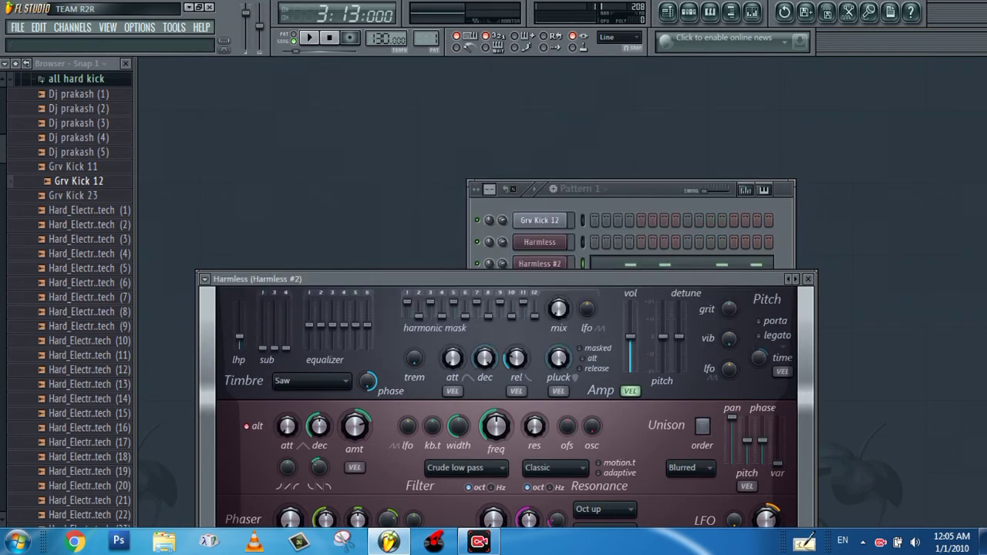
Step: Bring the step sequencer to the front and set its channel display filter to All
left_click(689, 12)
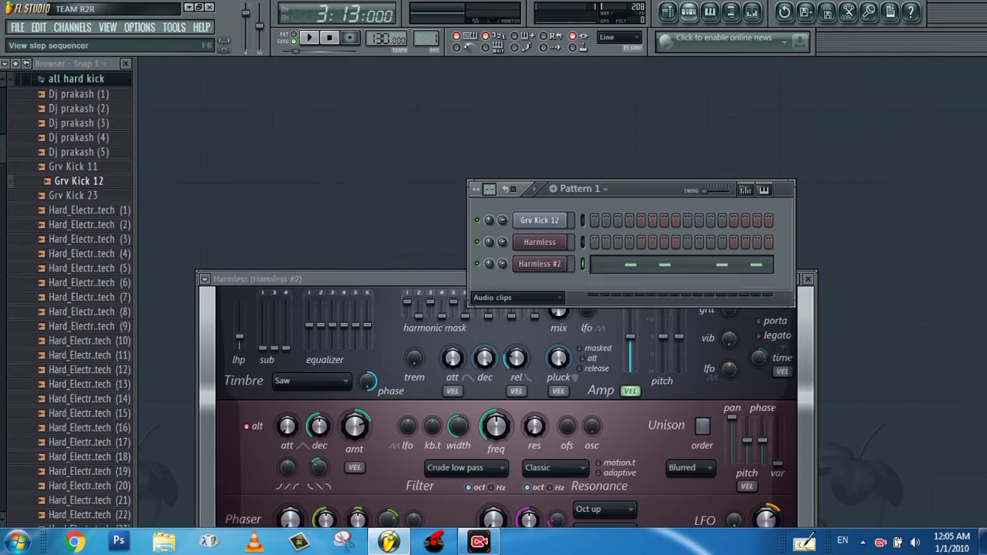
left_click(516, 298)
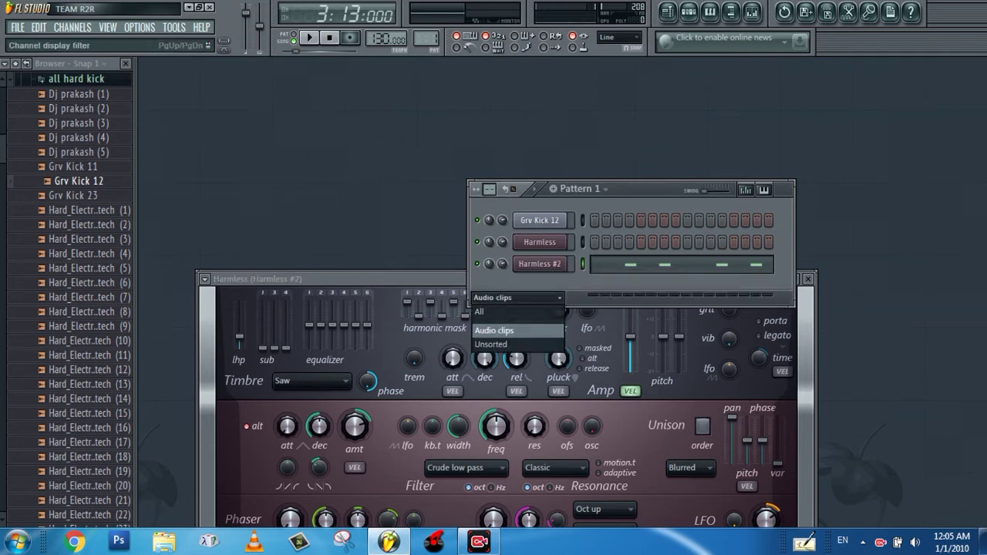
left_click(509, 331)
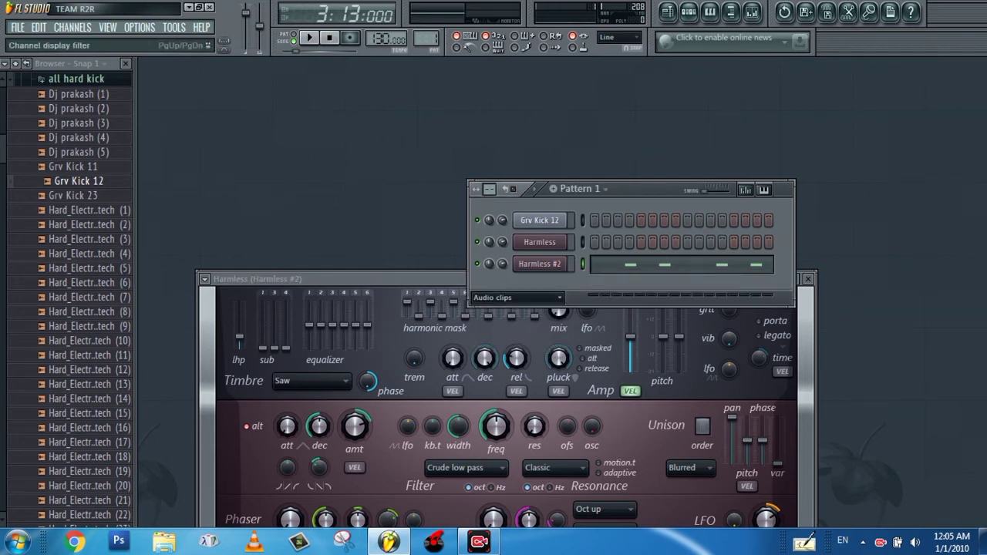
left_click(517, 297)
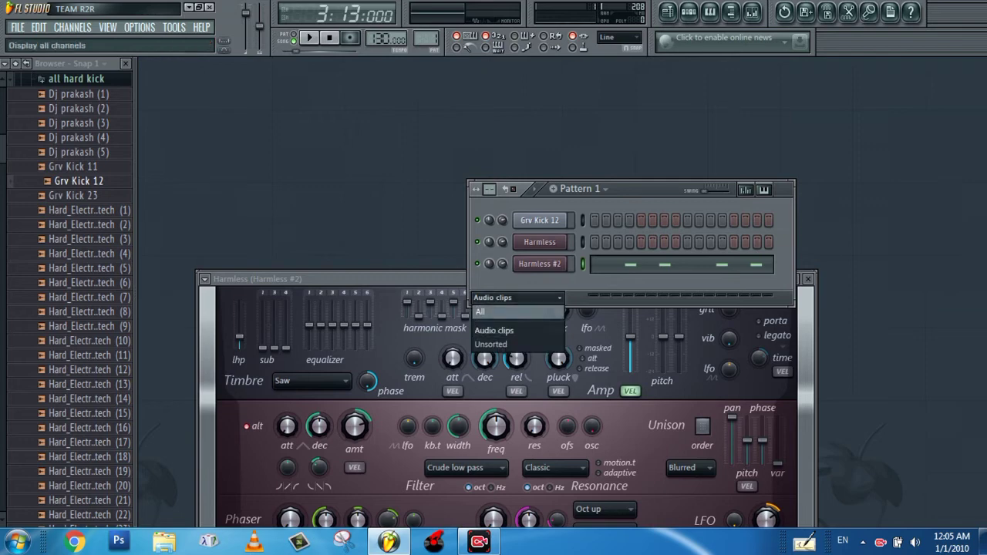
left_click(489, 312)
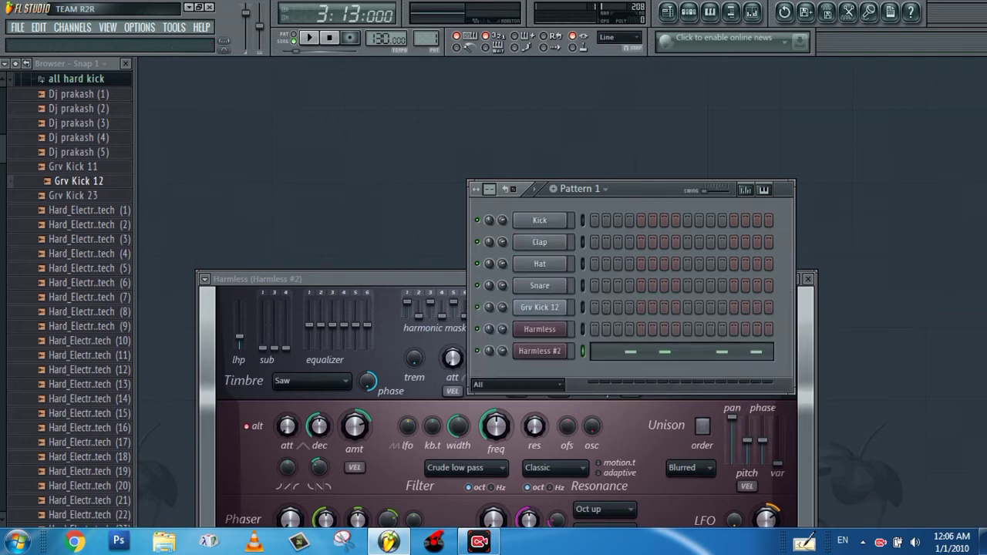
Step: Move the step sequencer above the Harmless #2 window and show every channel row using the All channel filter
double_click(648, 188)
left_click_drag(647, 189, 624, 121)
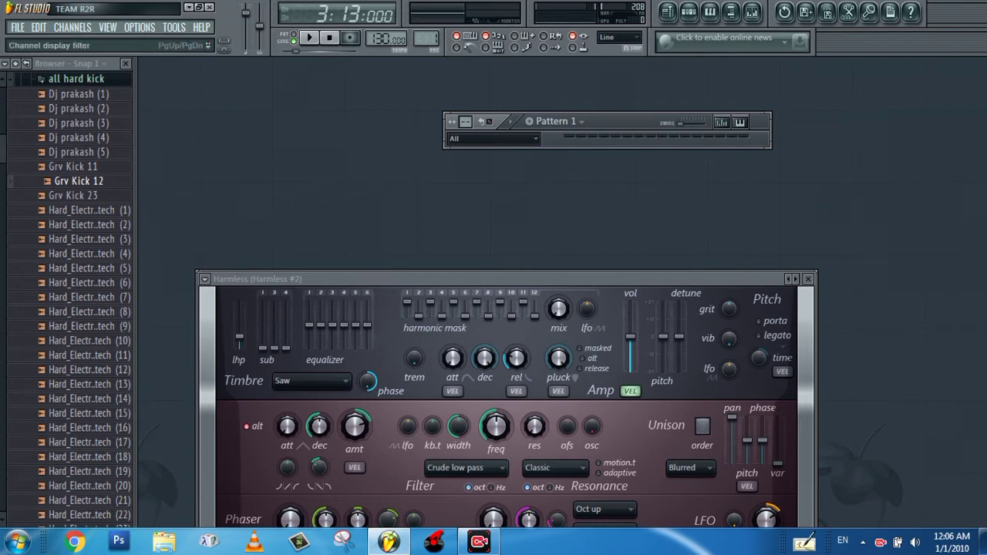
left_click(494, 138)
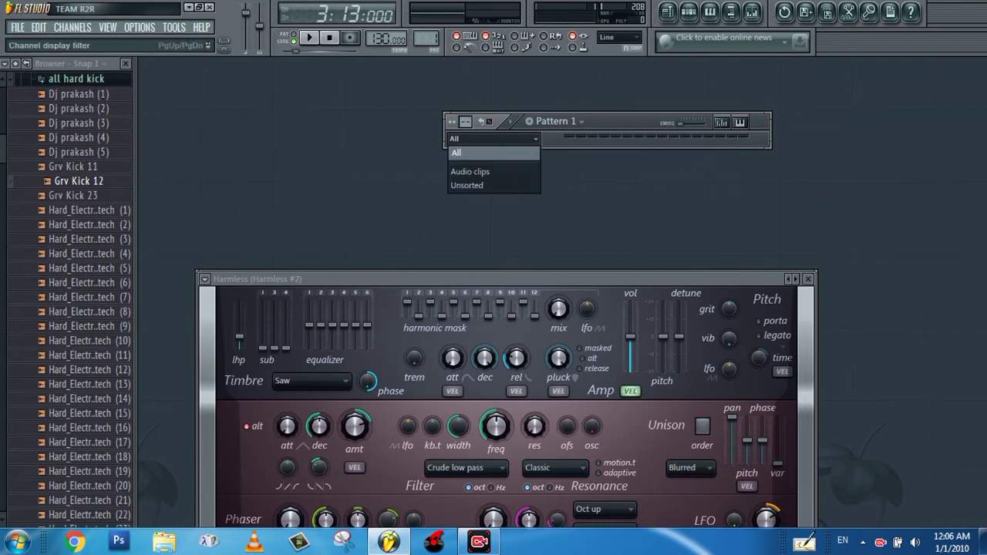
left_click(478, 153)
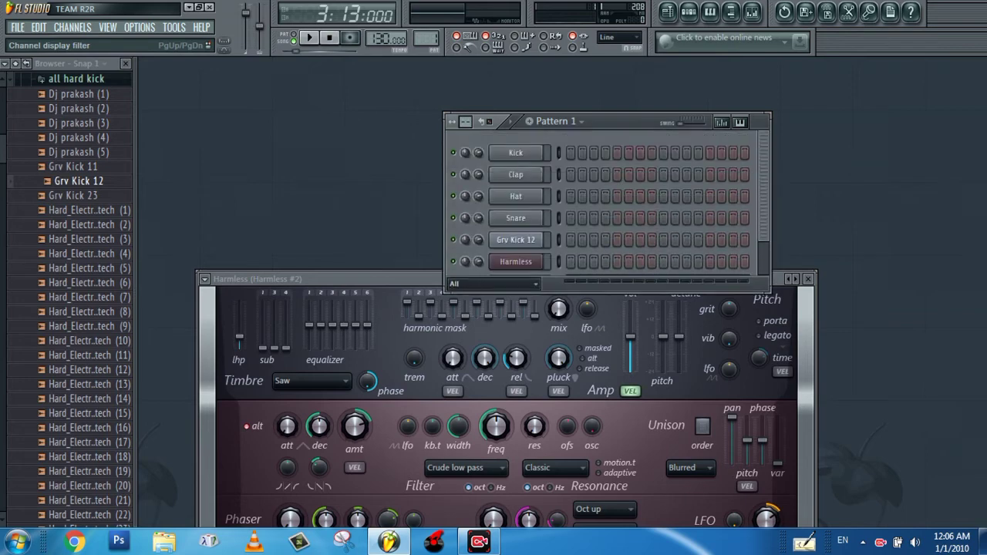
left_click_drag(617, 121, 596, 74)
left_click_drag(587, 246, 588, 279)
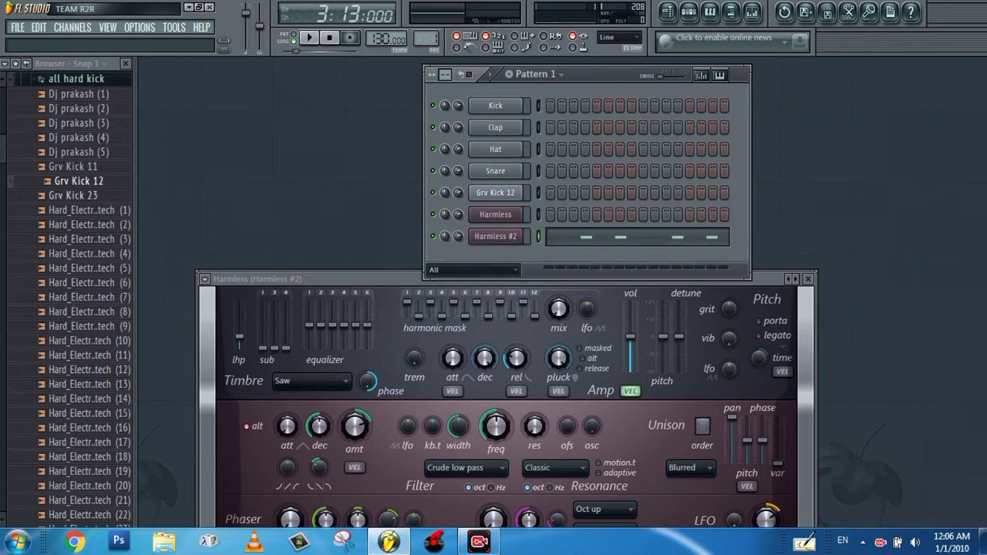
Step: Audition several kick samples in the all hard kick folder and add Dj prakash (5) as a new channel below Harmless #2
left_click(83, 109)
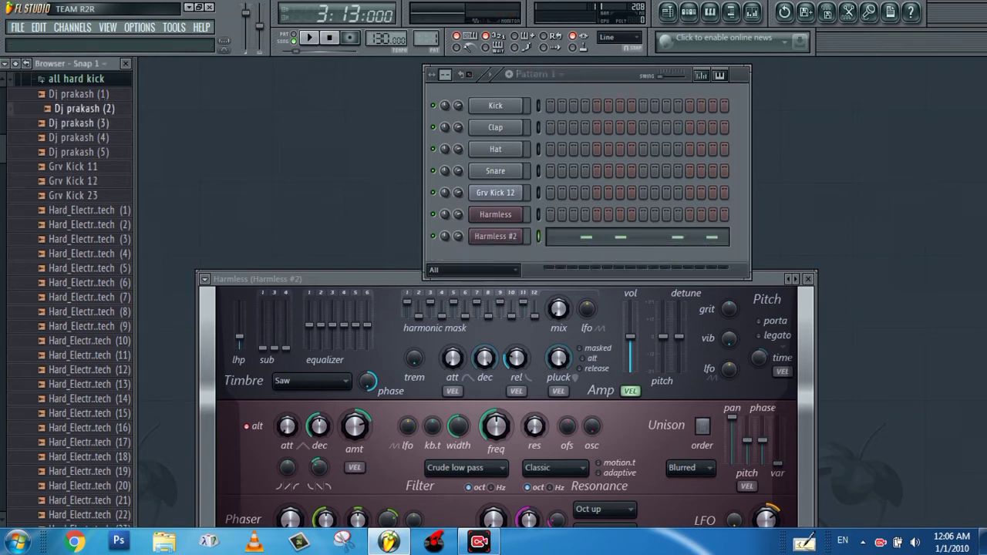
left_click(83, 124)
left_click(77, 167)
left_click(83, 153)
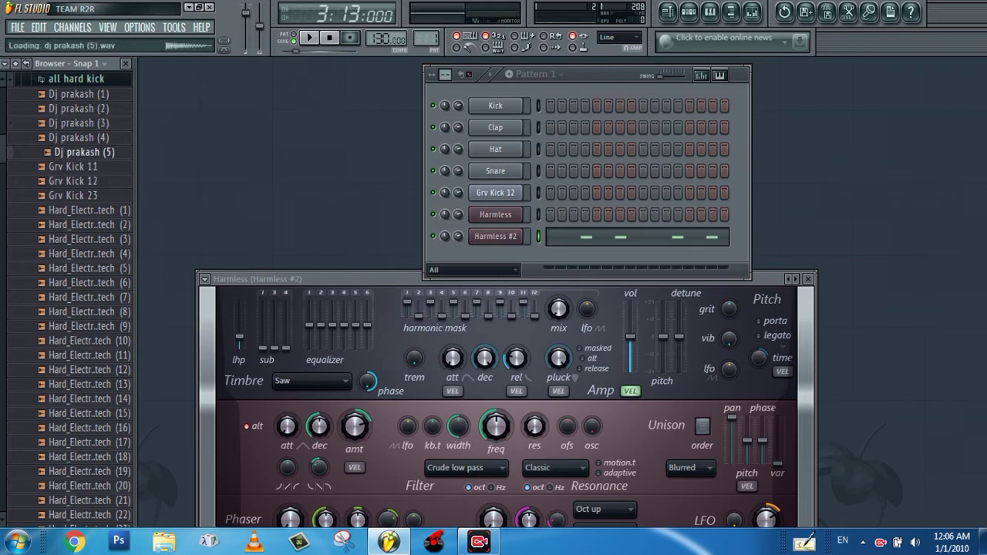
left_click_drag(83, 153, 483, 284)
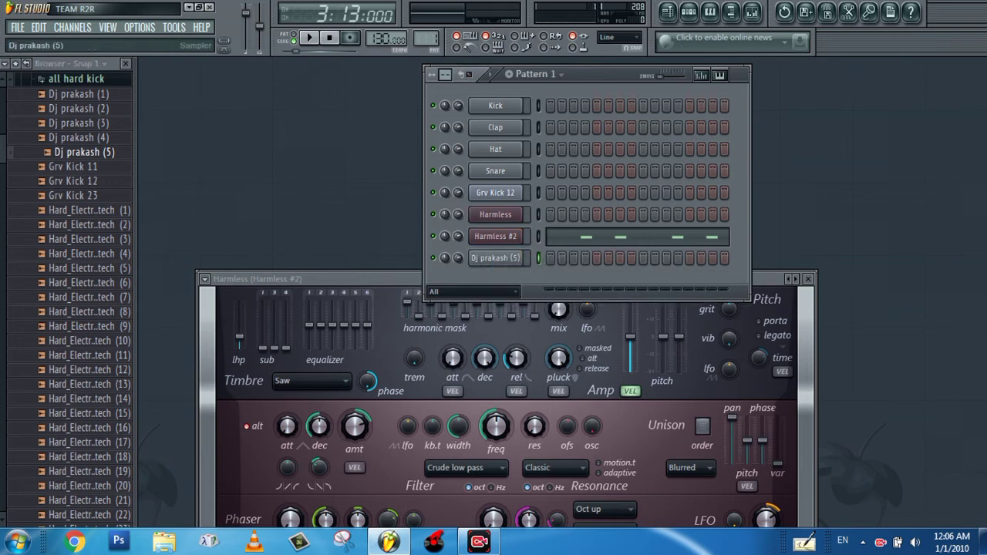
Step: Activate steps 4, 8, 12 and 16 on the Dj prakash (5) channel and preview Pattern 1
left_click(585, 259)
left_click(643, 259)
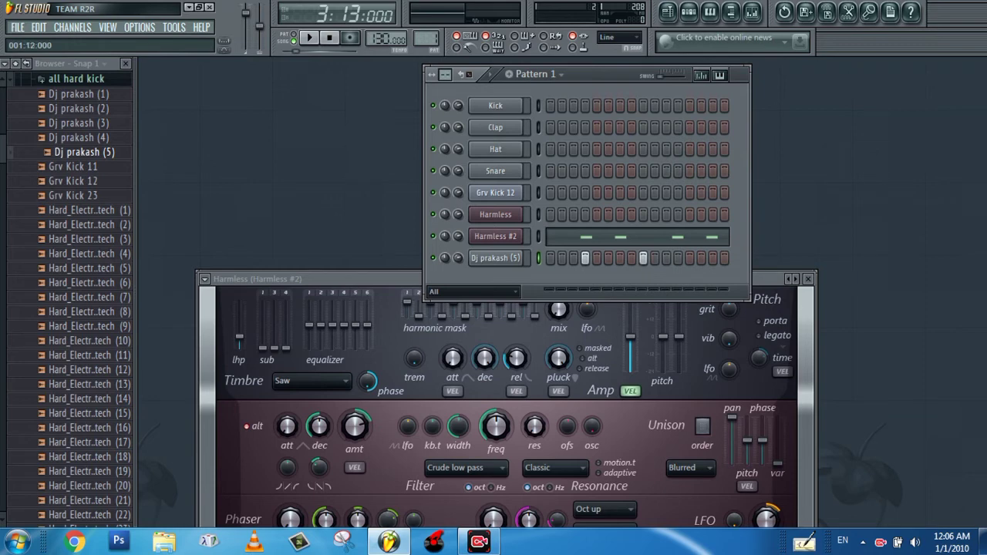
left_click(689, 258)
left_click(632, 258)
right_click(643, 258)
left_click(678, 258)
right_click(689, 258)
left_click(712, 258)
right_click(712, 259)
left_click(724, 258)
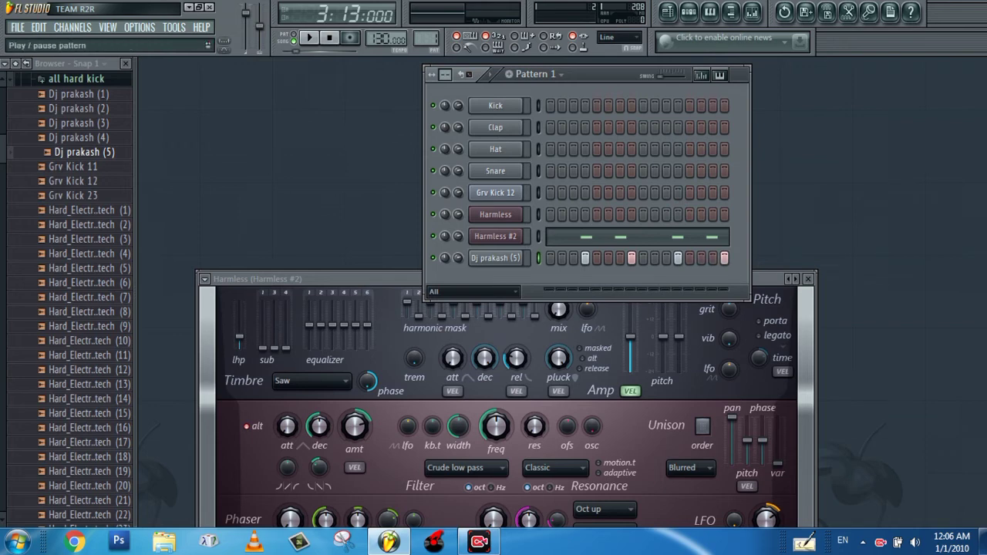
left_click(308, 37)
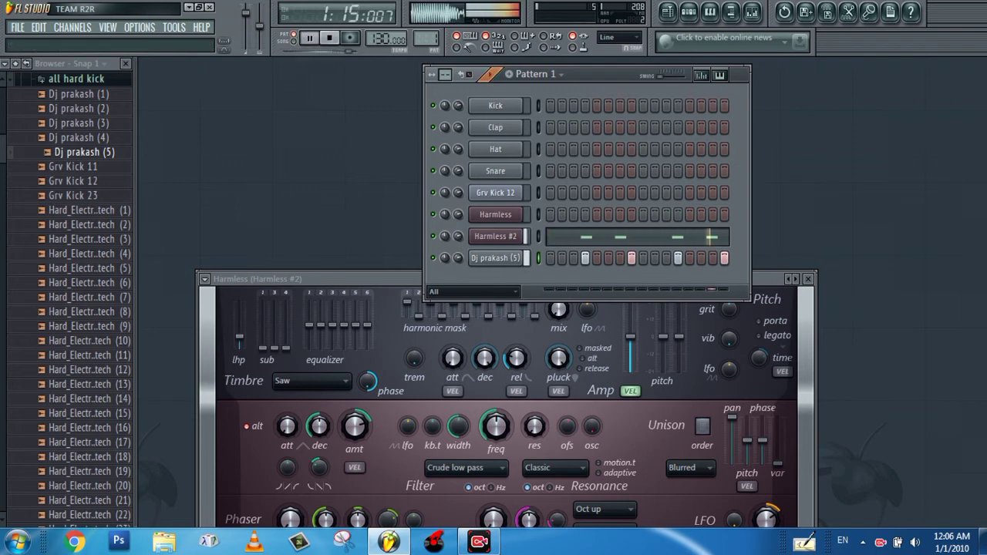
key("space")
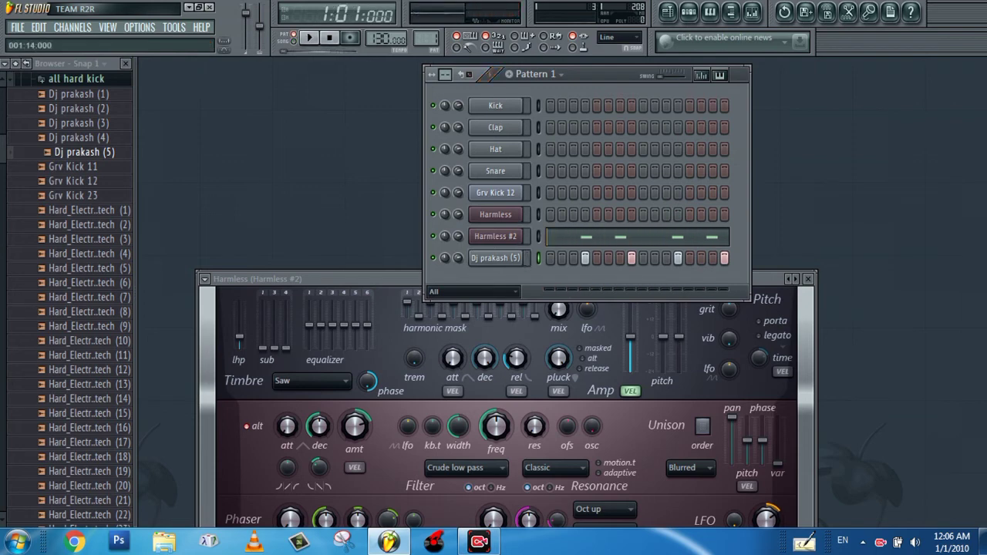
Step: Close the Harmless #2 window and fill playlist Track 2 with Pattern 1 clips from bar 4 through bar 16
left_click(808, 279)
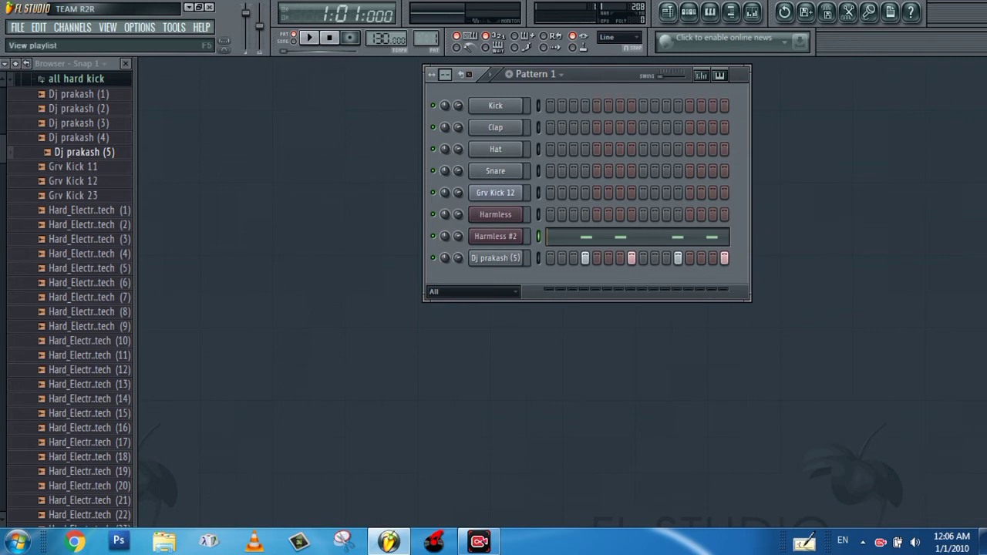
left_click(668, 12)
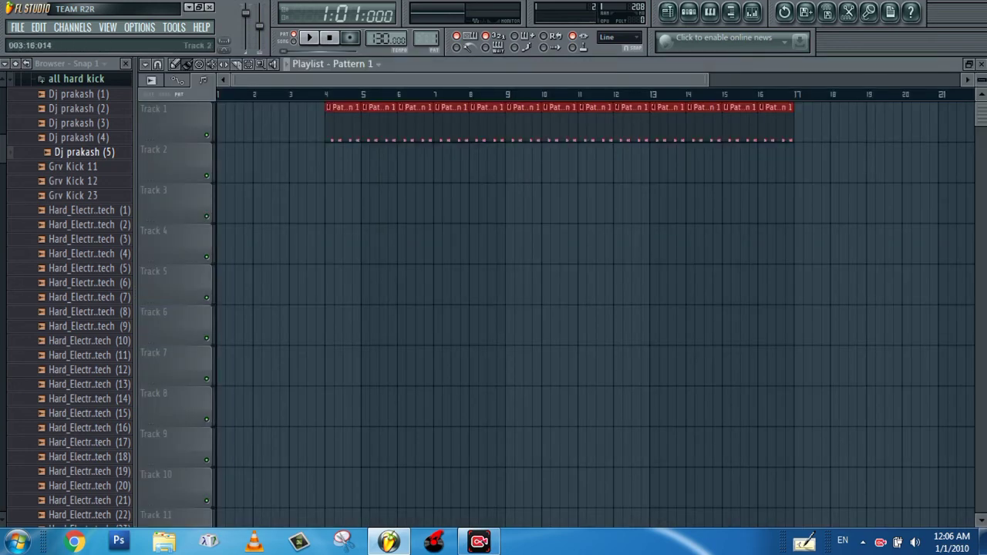
left_click_drag(342, 164, 775, 163)
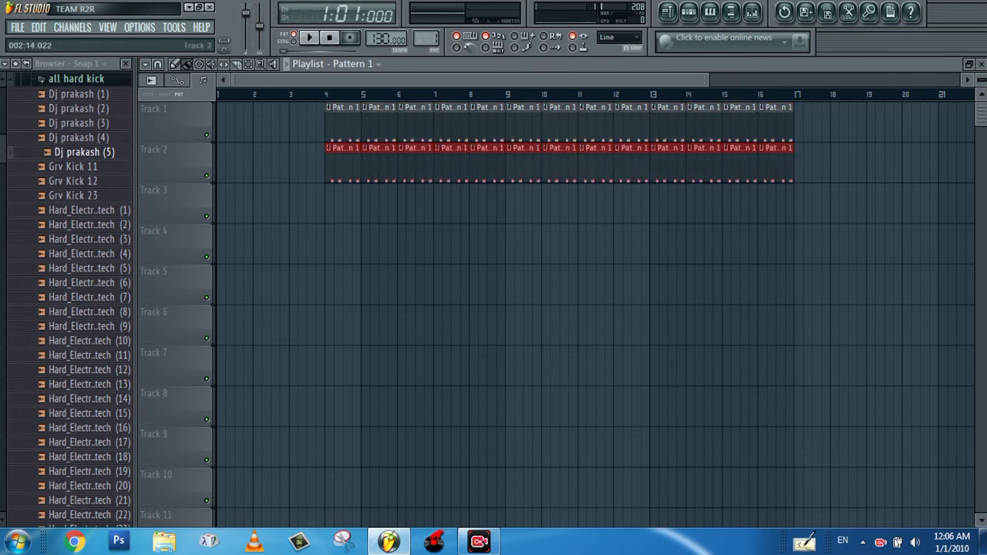
Step: Play the two-track arrangement in song mode from bar 3 and stop playback
left_click(293, 94)
key("space")
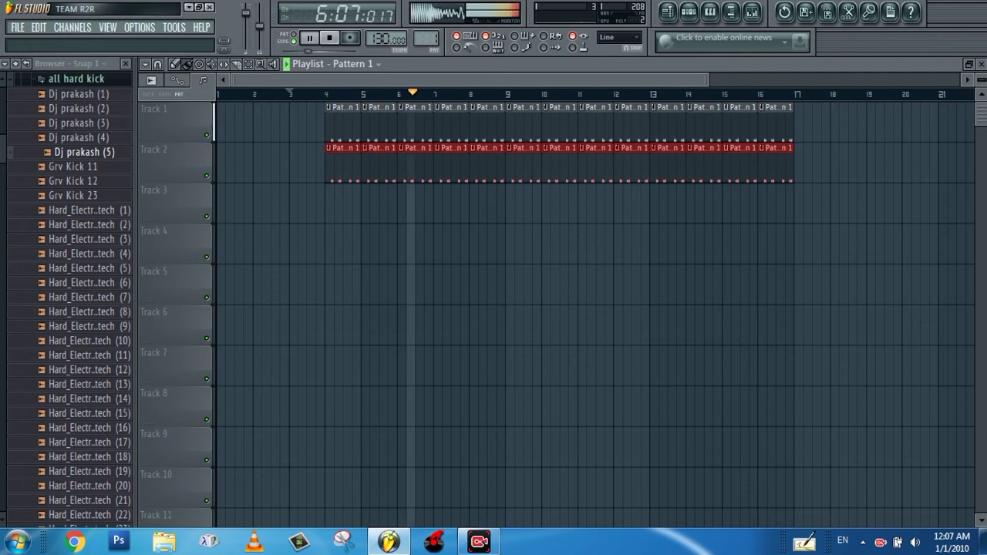
key("space")
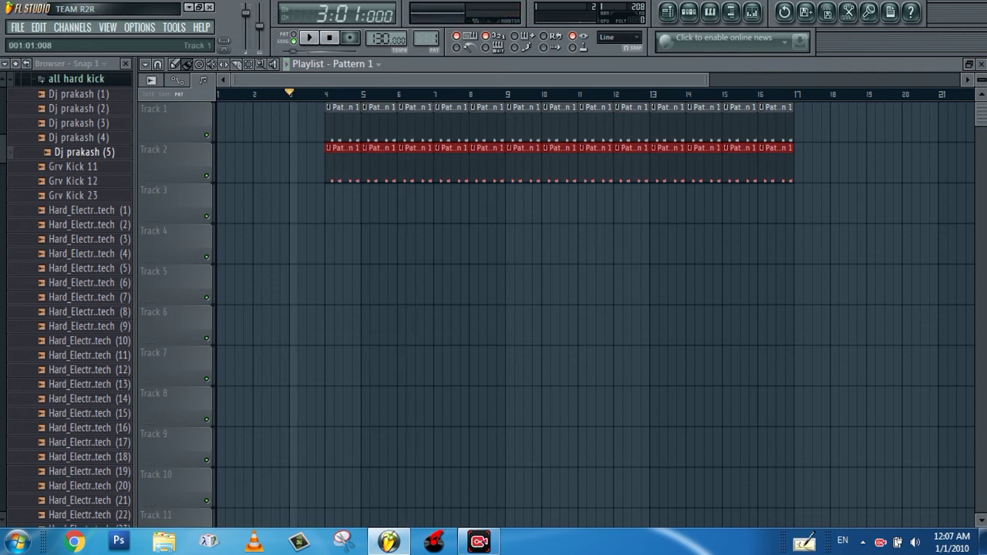